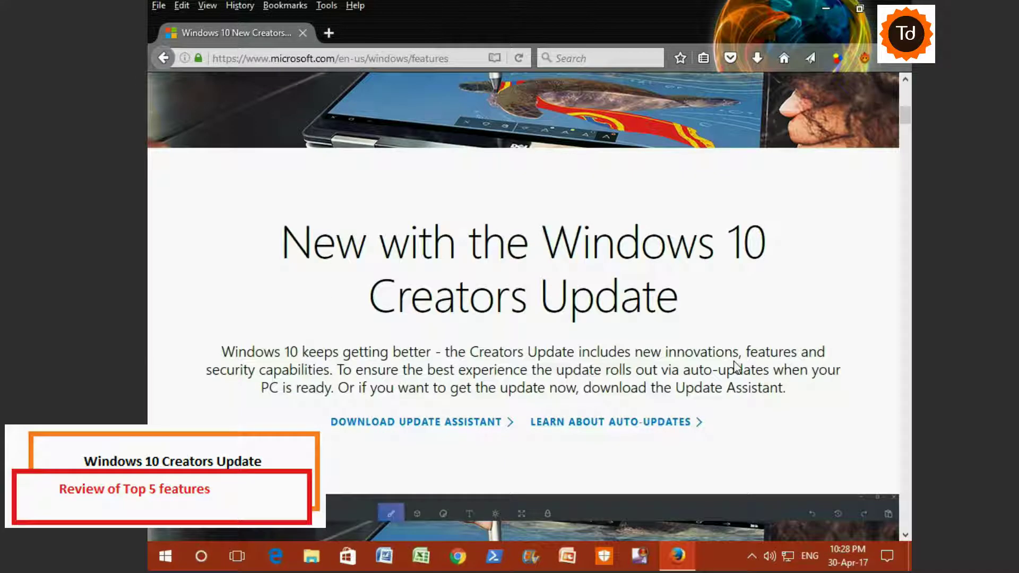
Step: Scroll the Creators Update page and download the Update Assistant installer, Windows10Upgrade9194.exe
scroll(736, 365, "down", 5)
scroll(736, 366, "down", 6)
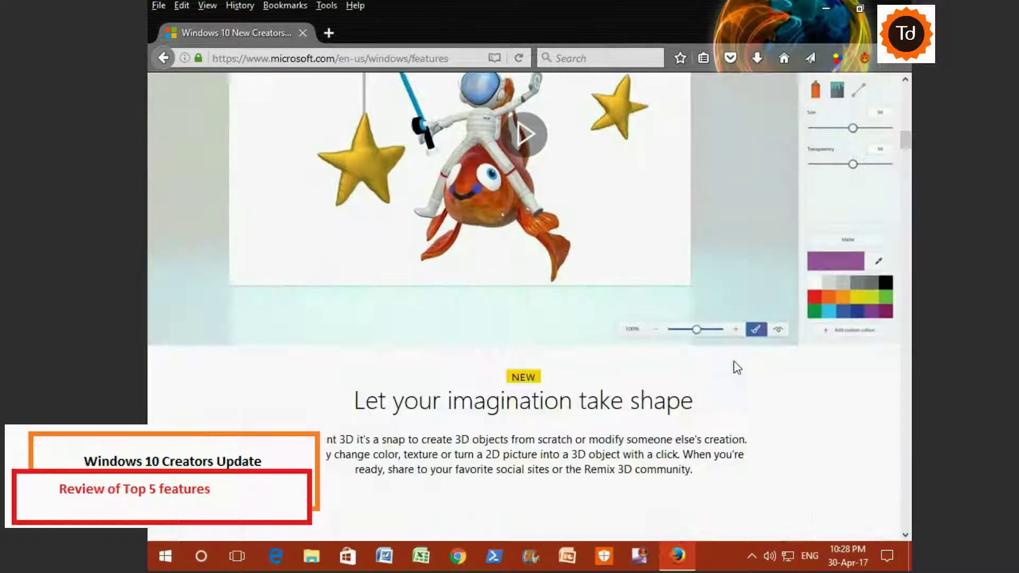
scroll(737, 367, "down", 5)
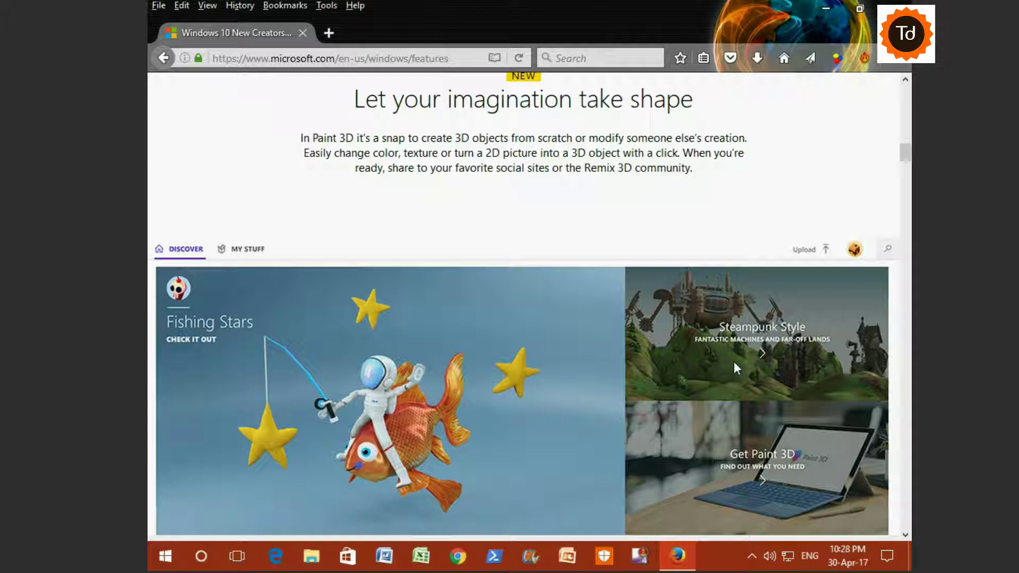
scroll(737, 390, "down", 10)
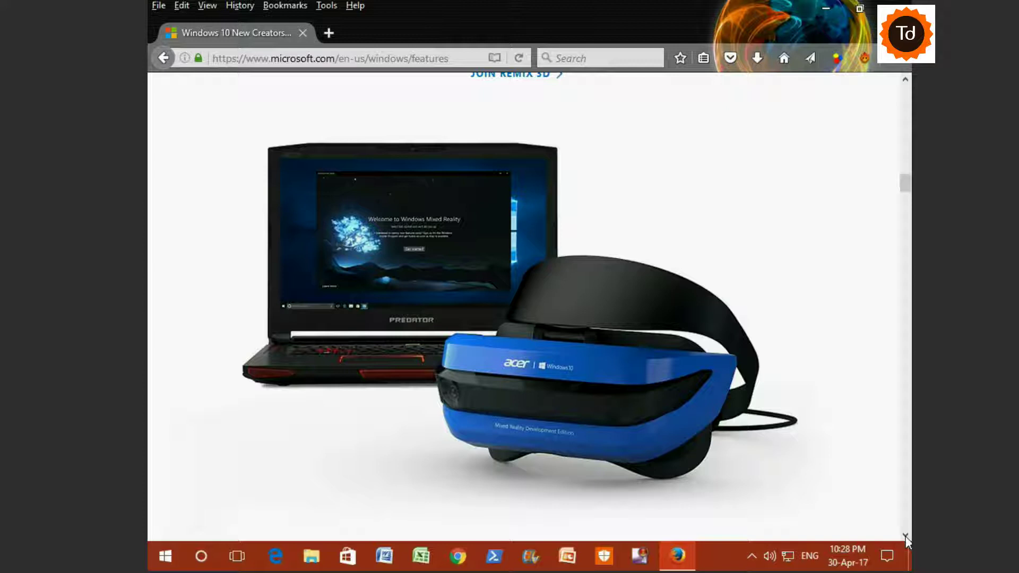
left_click(905, 535)
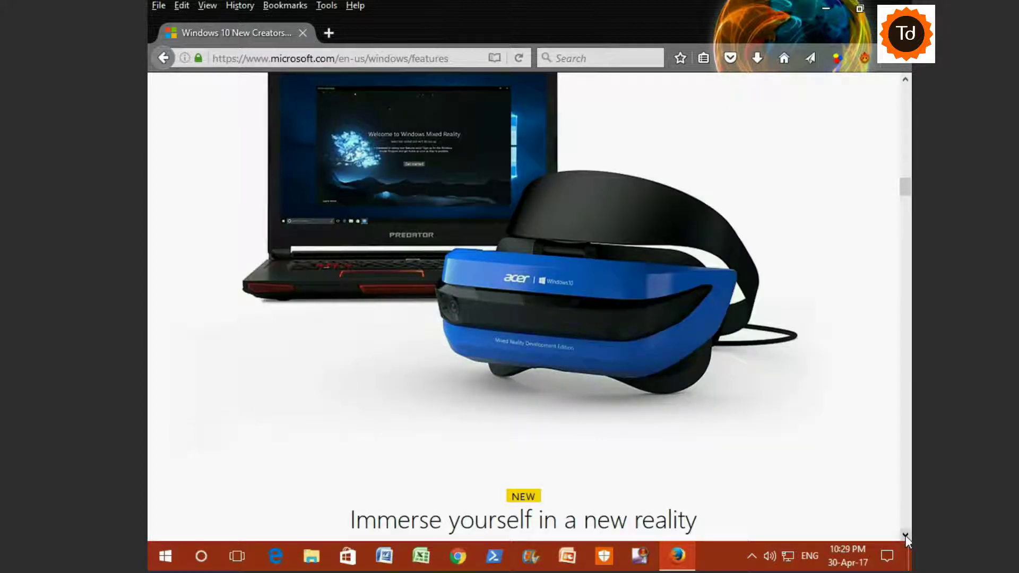
left_click(906, 536)
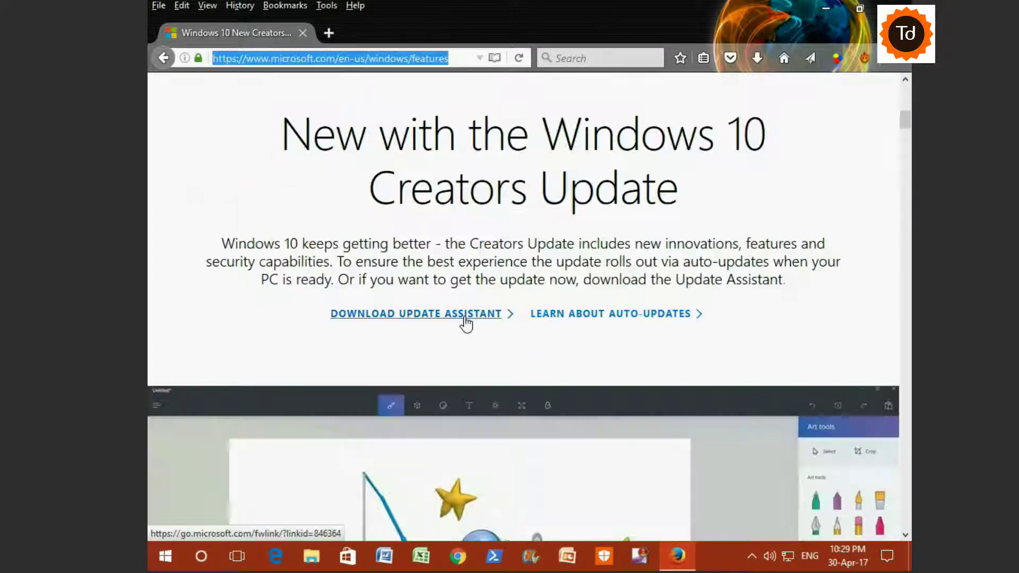
left_click(466, 317)
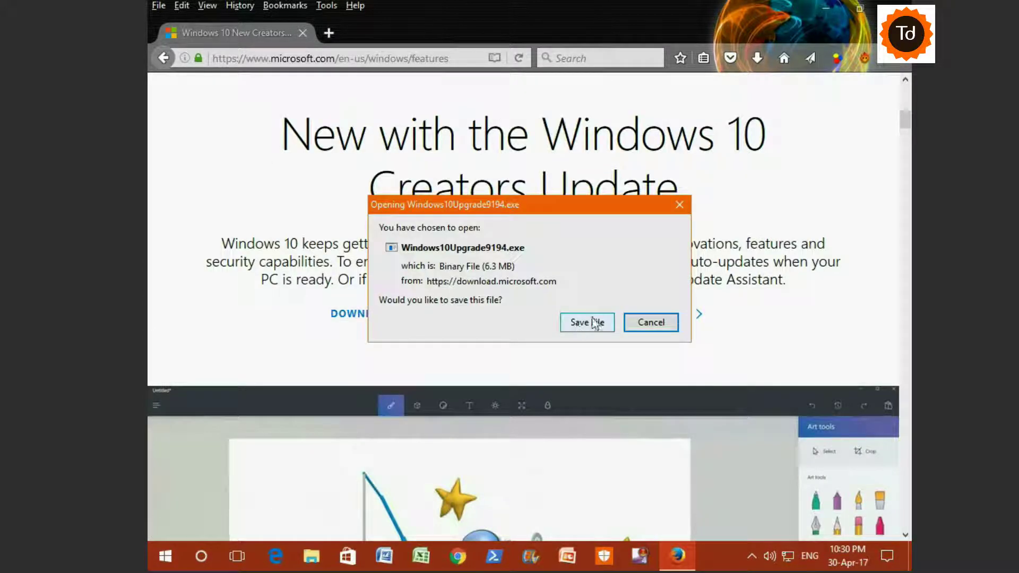
Step: Save and run the Upgrade Assistant, then launch Paint 3D by searching 'paint 3d'
left_click(652, 329)
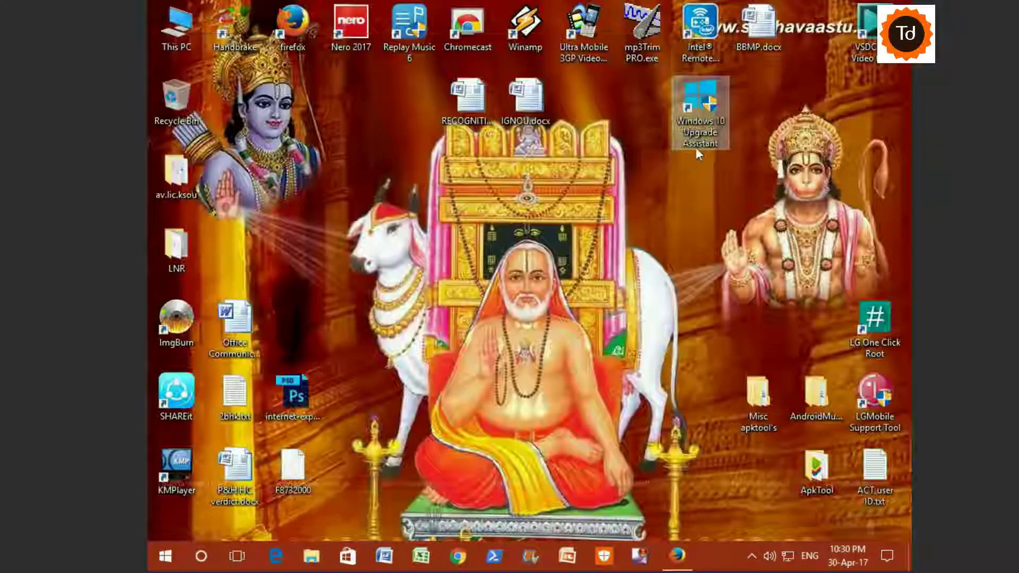
double_click(699, 138)
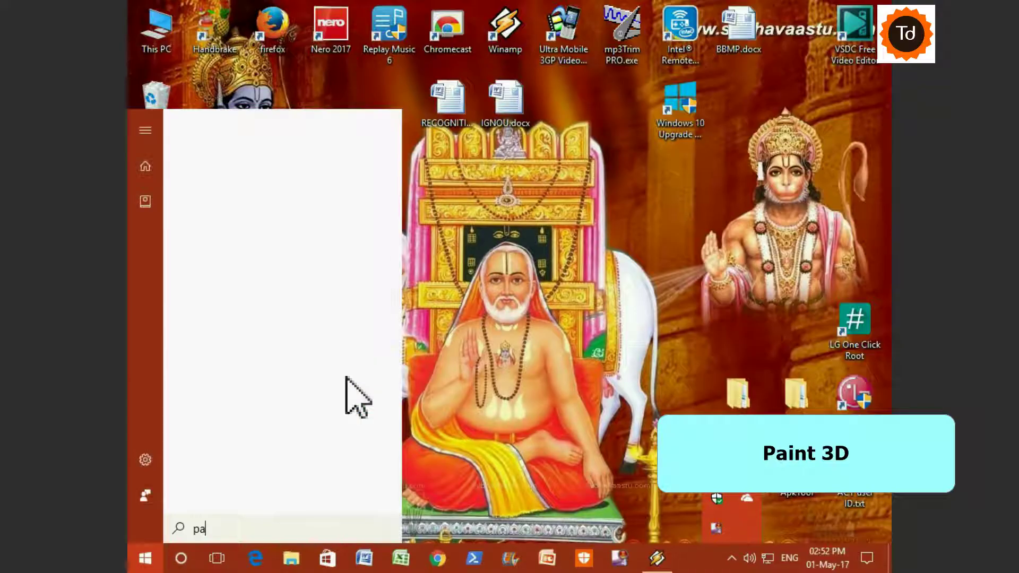
type("int")
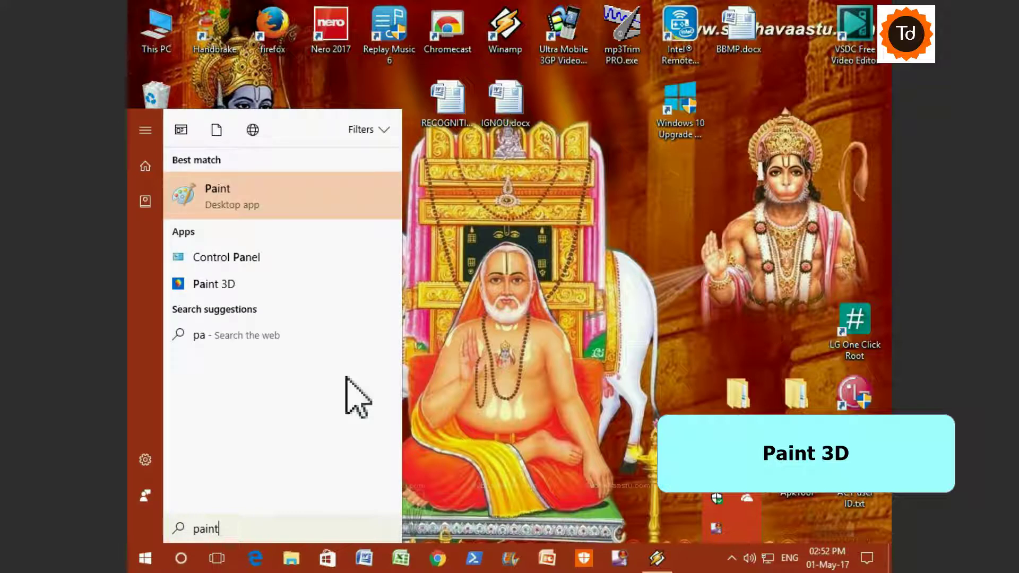
type(" 3d")
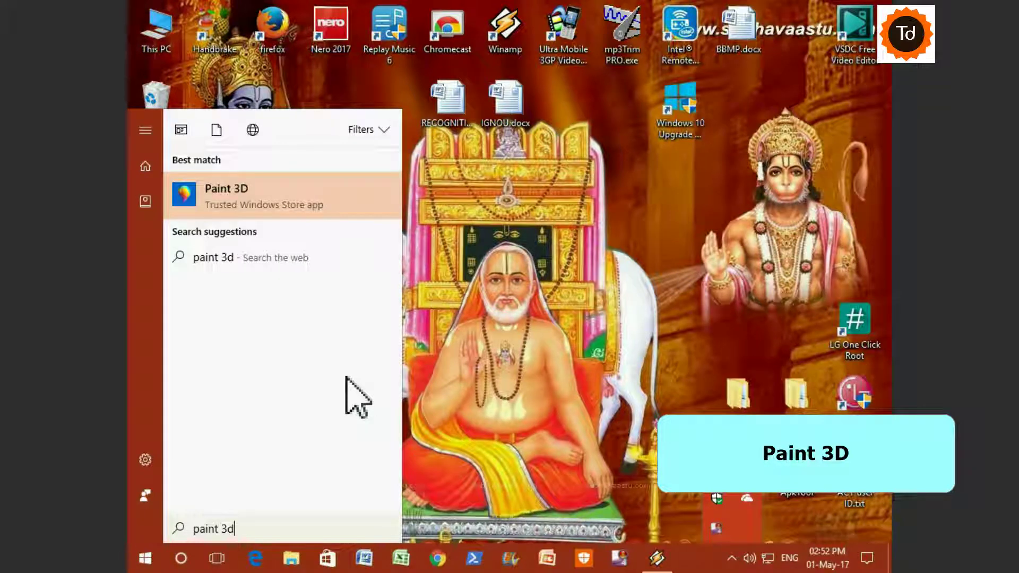
key("Return")
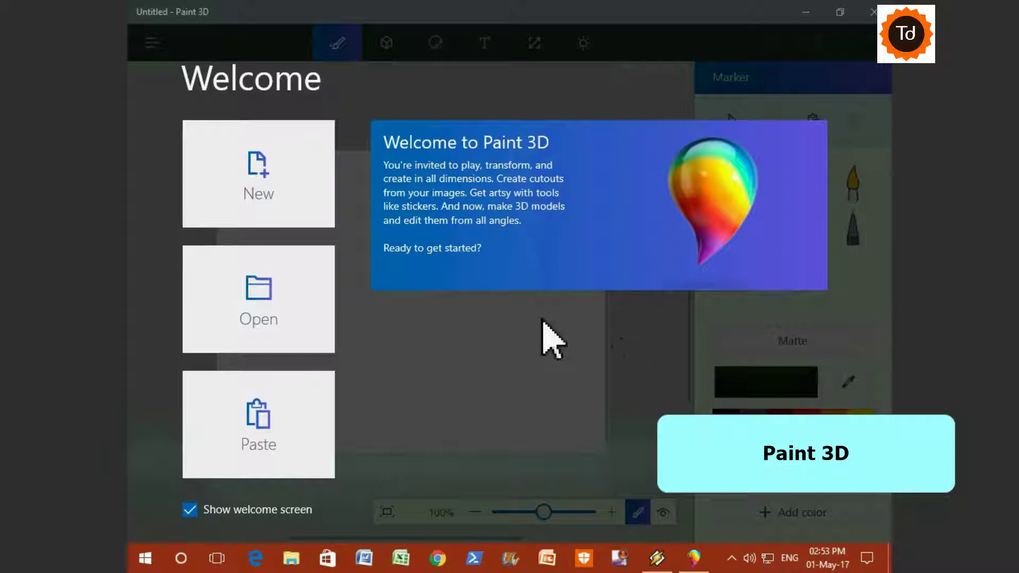
Step: On a blank canvas, draw a 3D sphere with the Gloss material
left_click(542, 321)
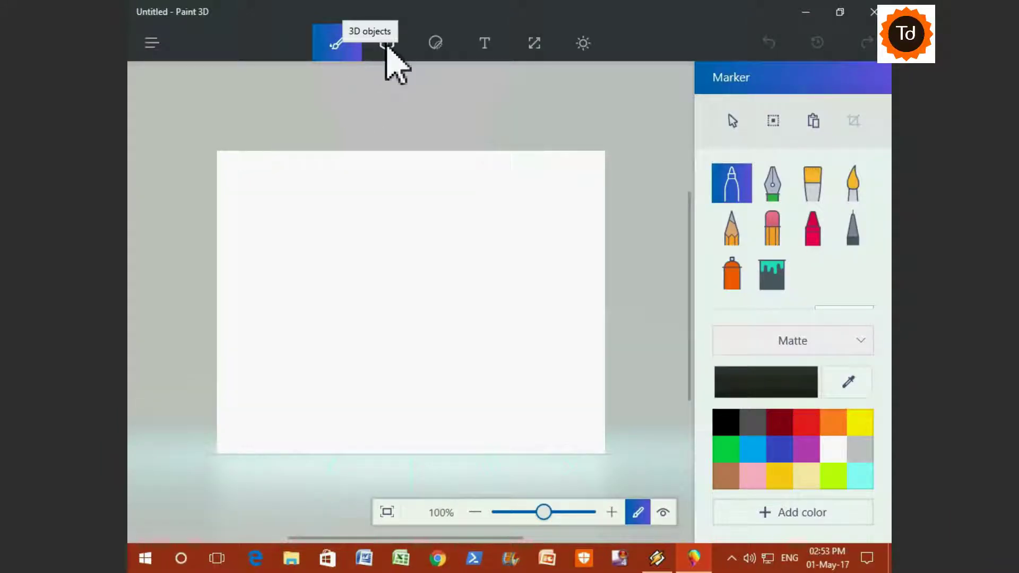
left_click(386, 47)
left_click(864, 350)
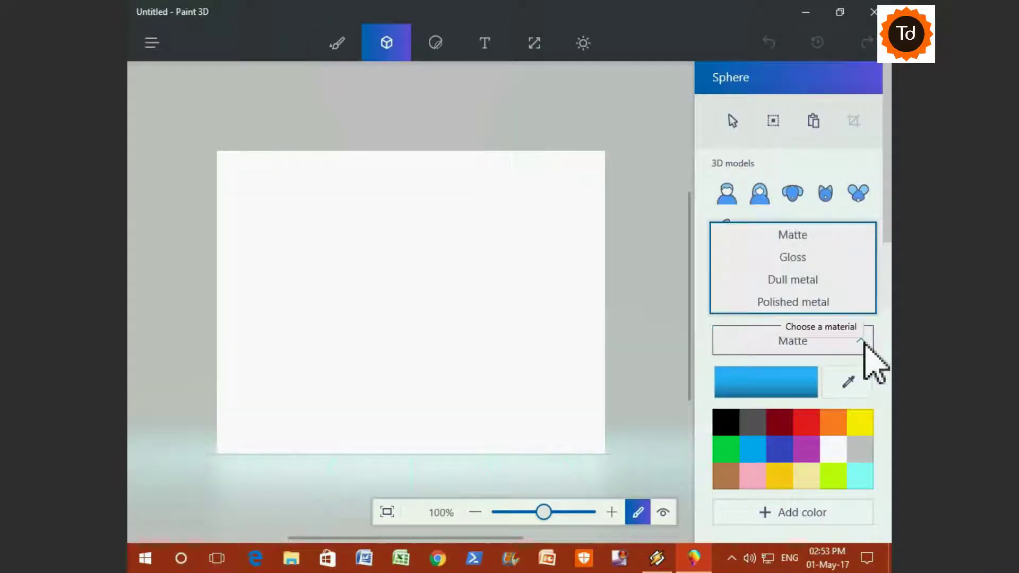
left_click(810, 258)
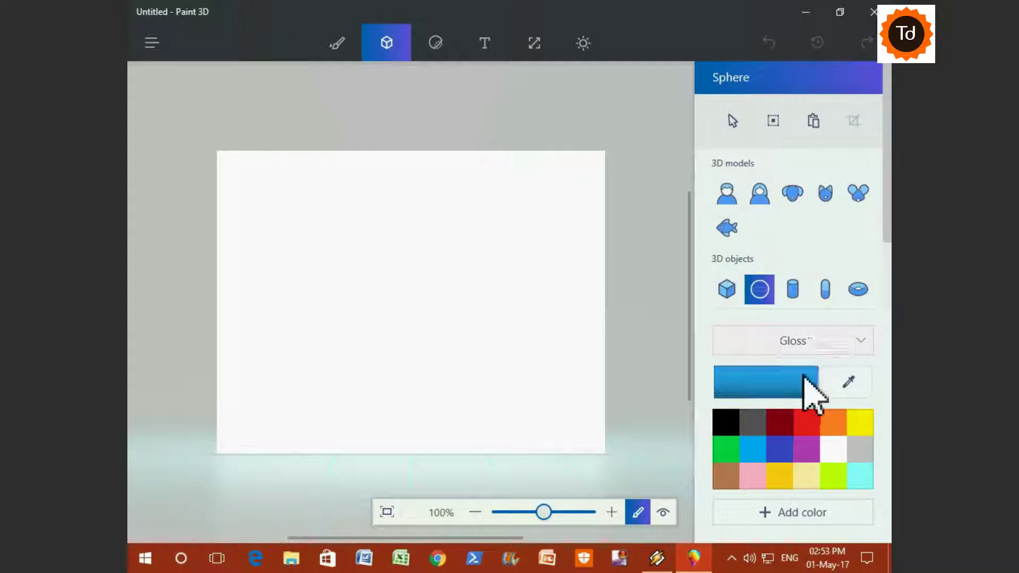
left_click(398, 288)
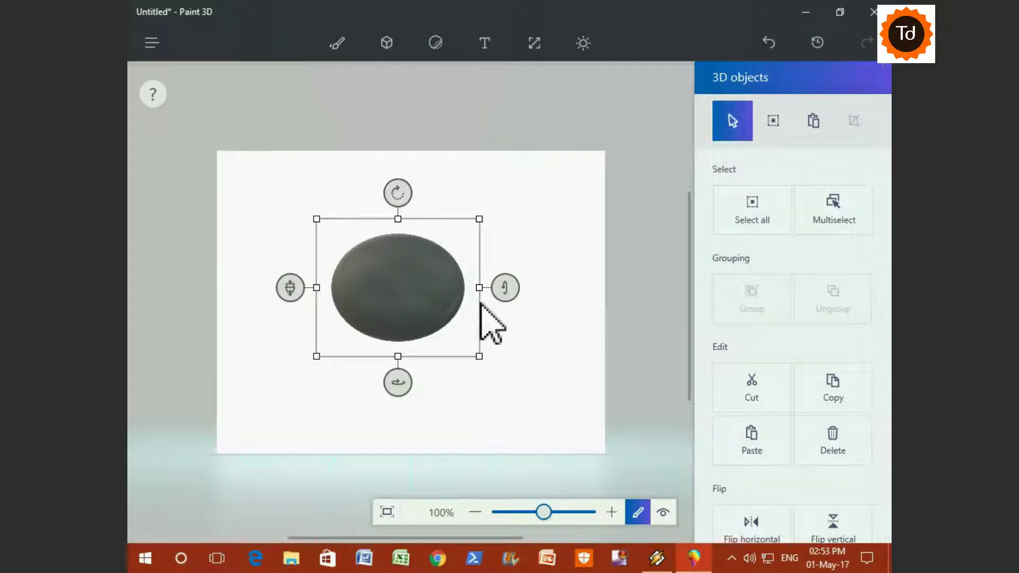
Step: Insert the Td logo, stick it onto the sphere, and export as sticker_sample.3mf
left_click(152, 42)
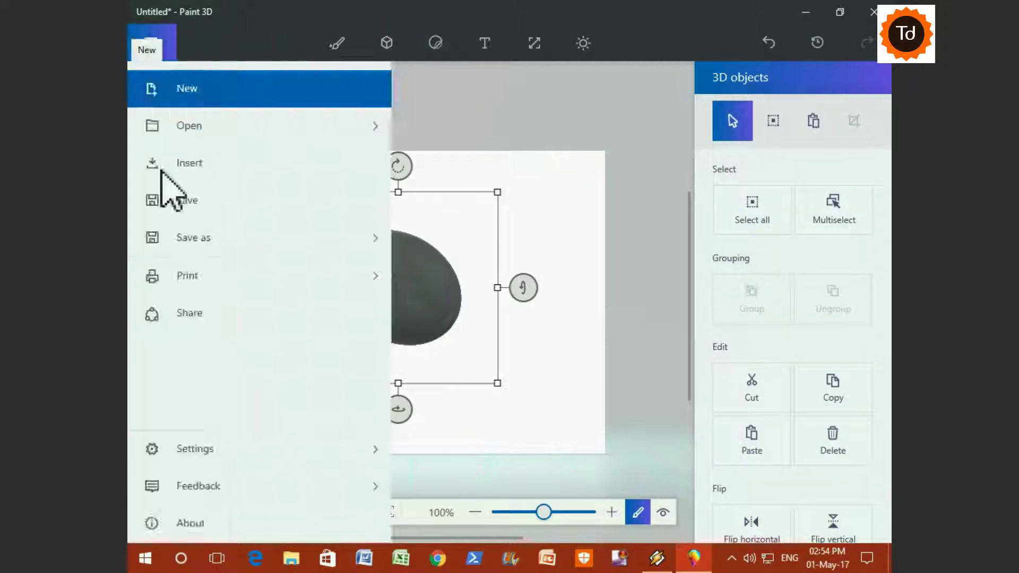
left_click(208, 187)
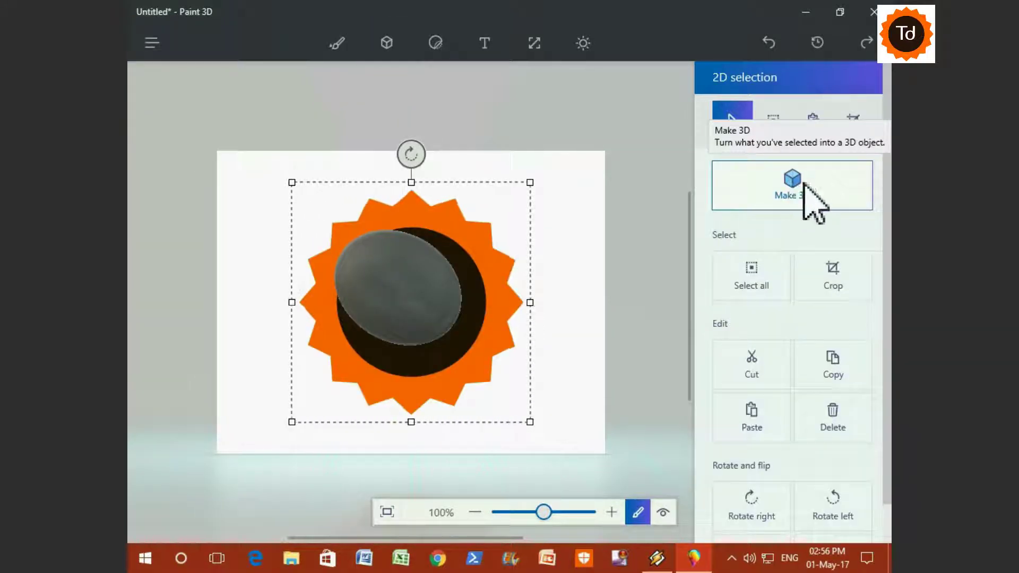
left_click(804, 184)
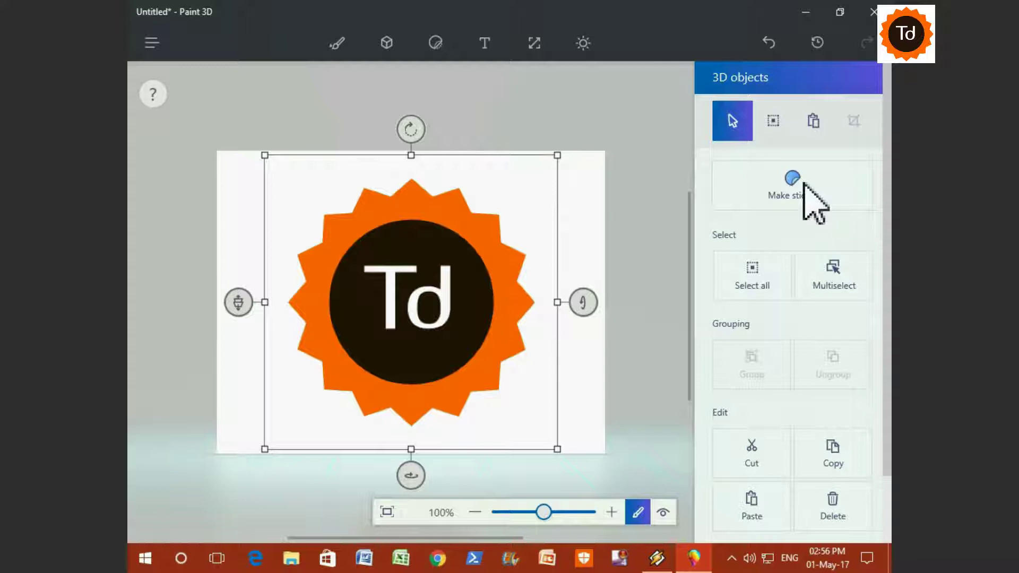
left_click(804, 186)
left_click_drag(390, 275, 456, 325)
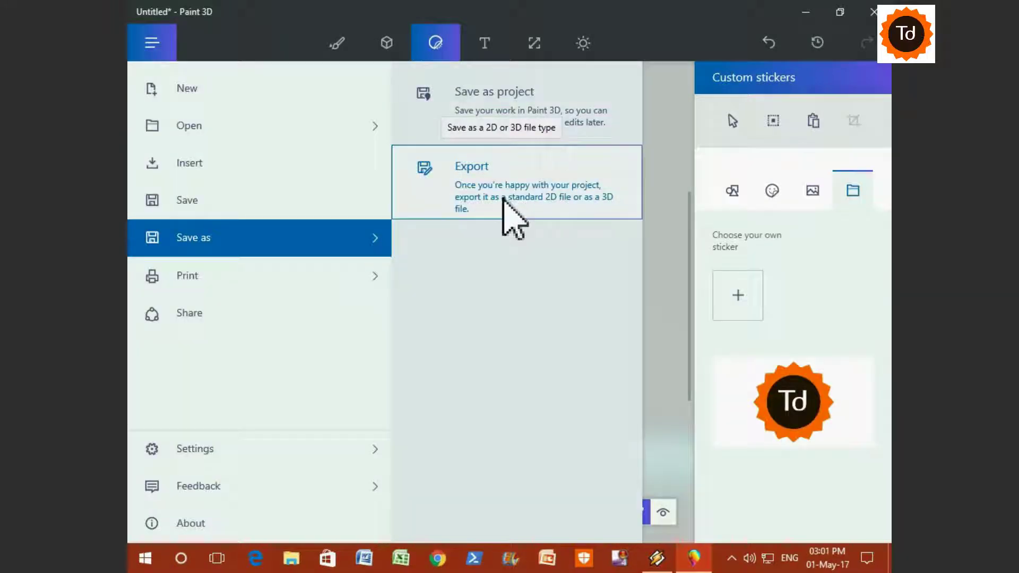
left_click(516, 474)
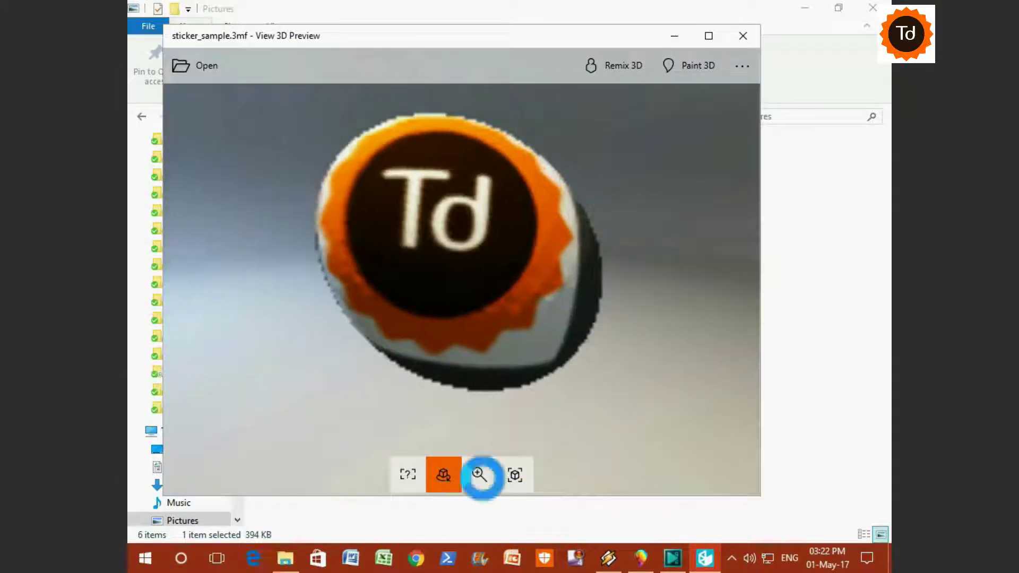
left_click(443, 476)
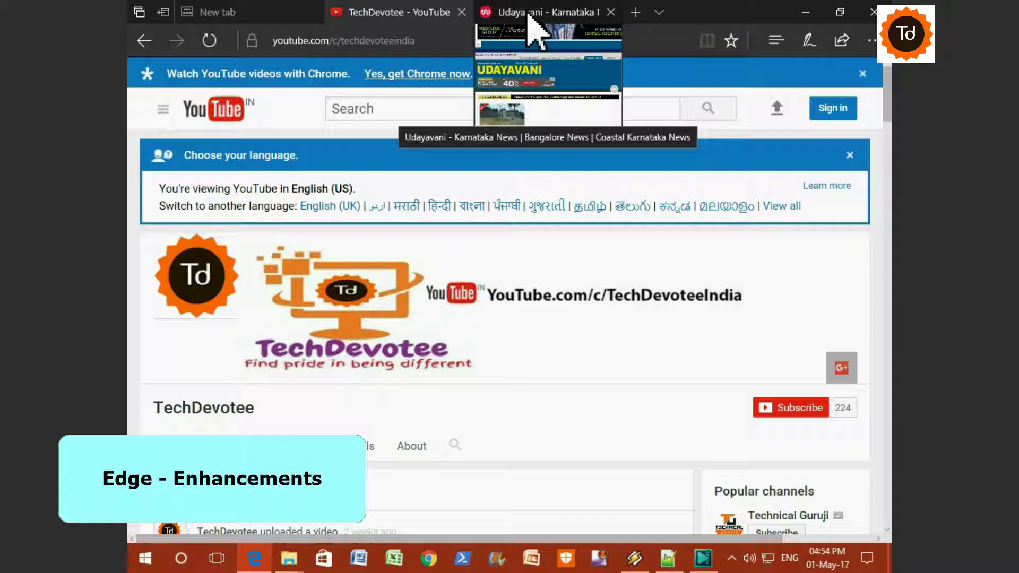
Step: Browse the Udayavani and TechDevotee tabs, then restore the tabs set aside
left_click(529, 16)
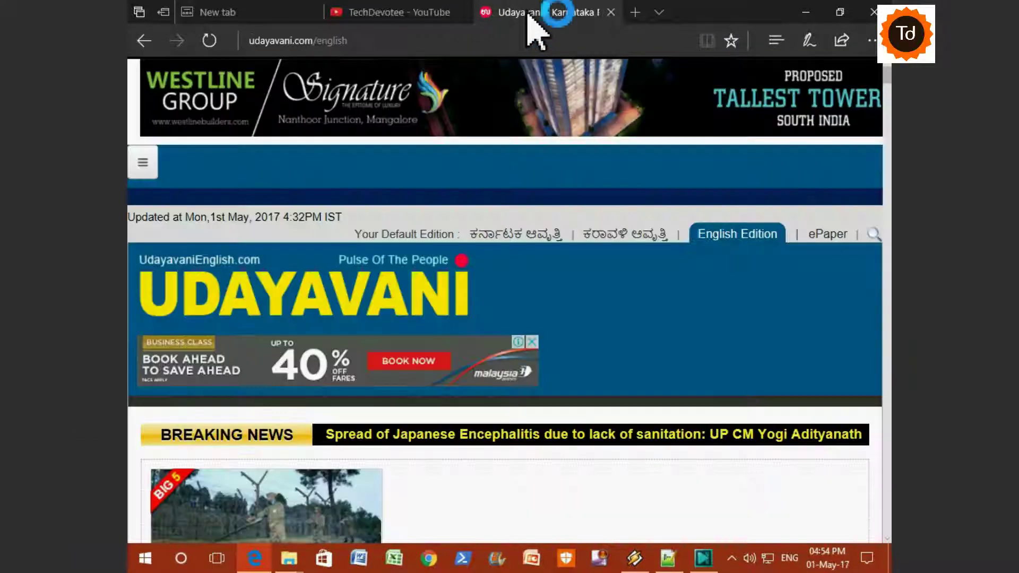
scroll(588, 467, "down", 4)
scroll(582, 451, "down", 2)
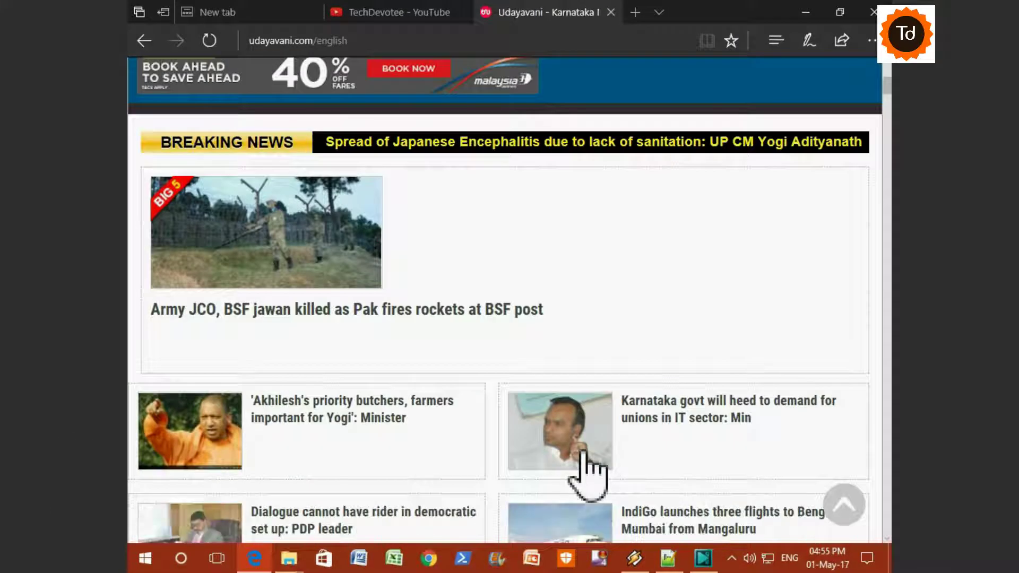
scroll(583, 452, "down", 1)
scroll(583, 467, "up", 3)
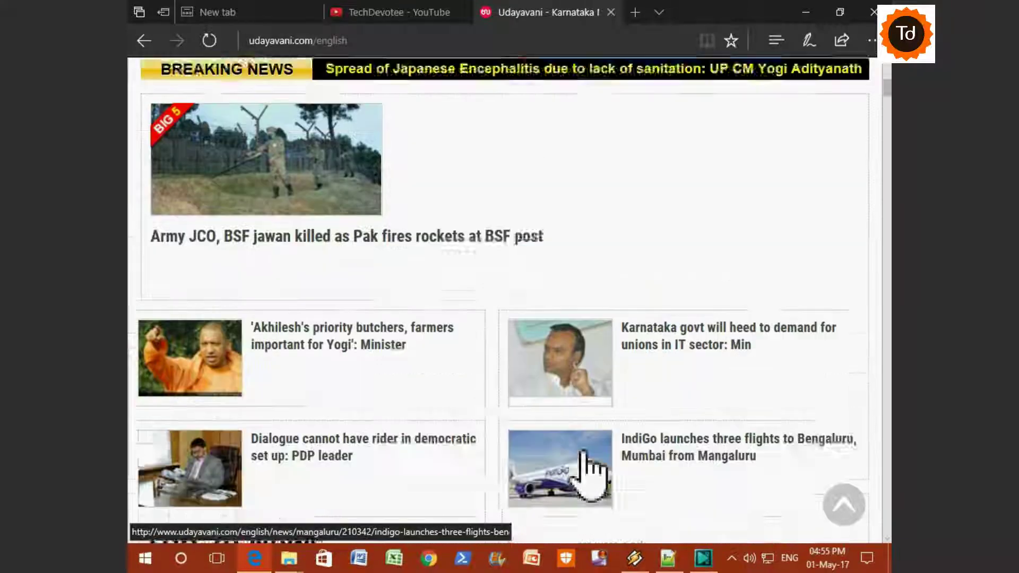
left_click(395, 15)
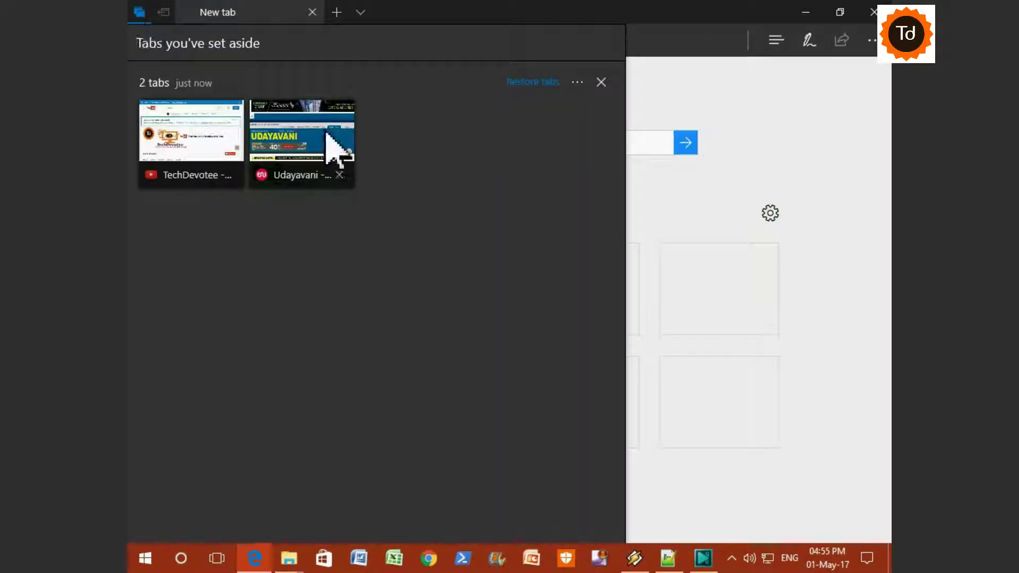
left_click(538, 82)
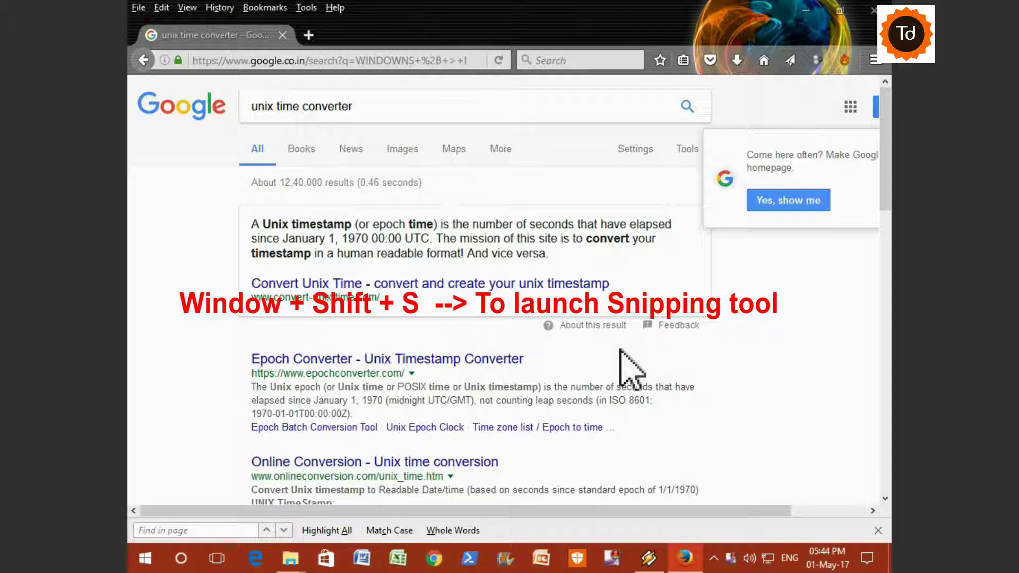
Step: Snip a region of the Google results, try window snapping, and re-maximize Firefox
key("super+shift+s")
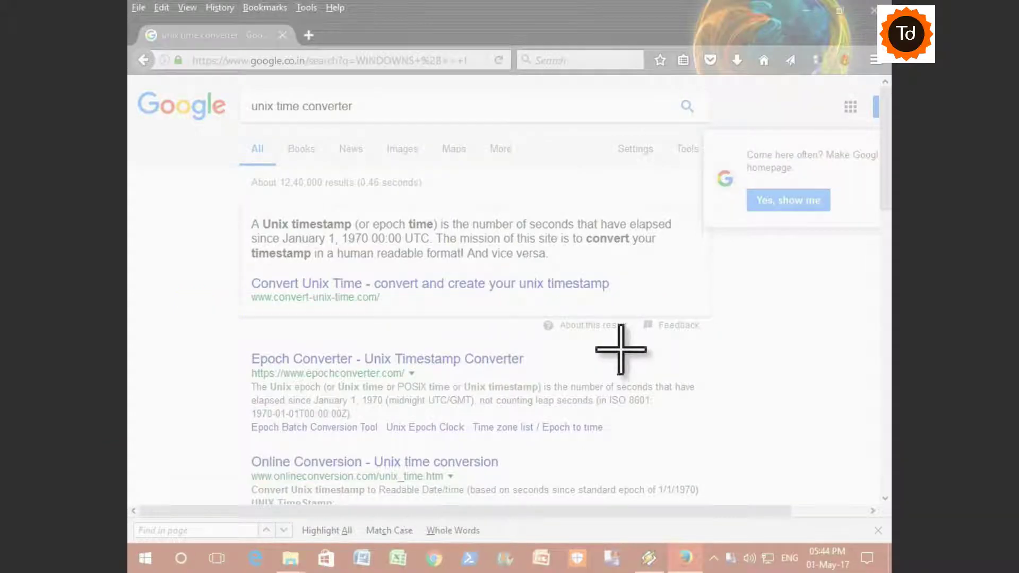
left_click_drag(137, 86, 834, 418)
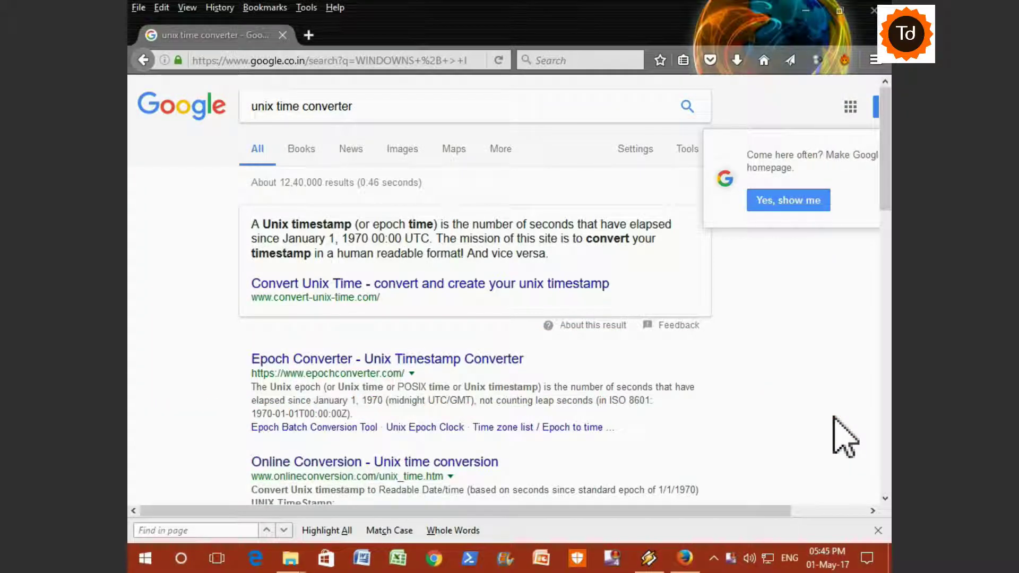
double_click(375, 34)
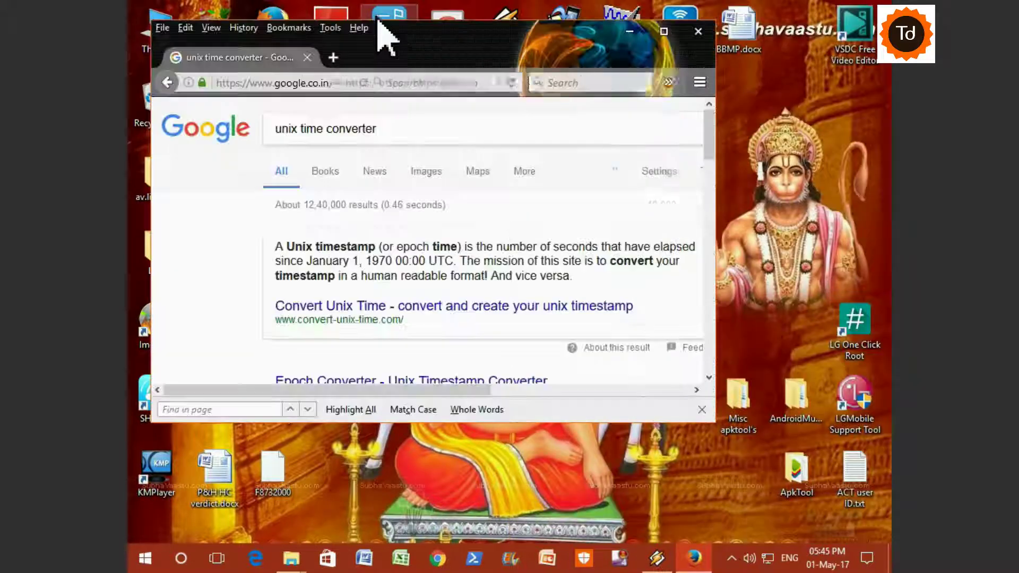
double_click(387, 33)
key("super+Right")
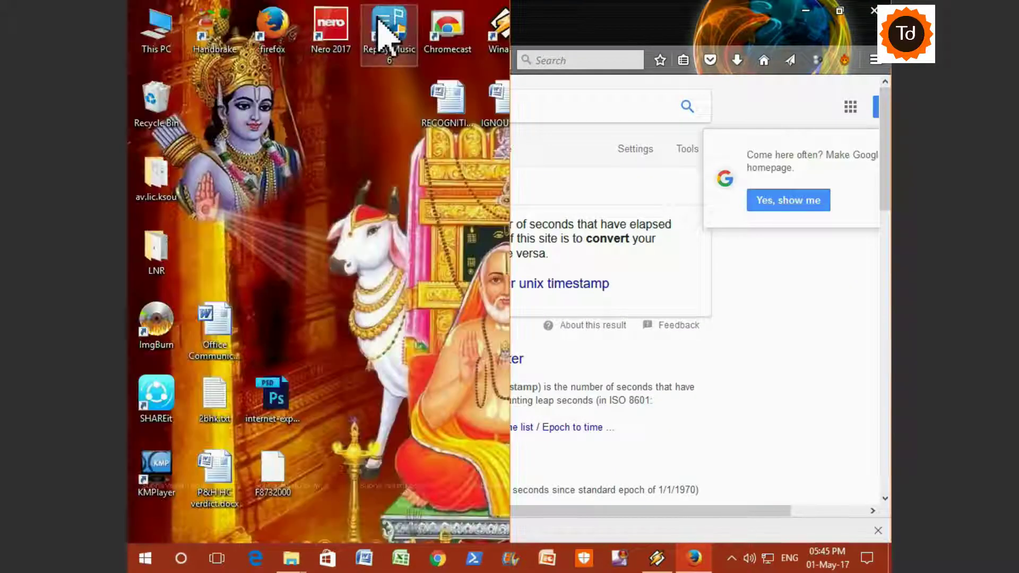
key("super+Left")
key("super+Up")
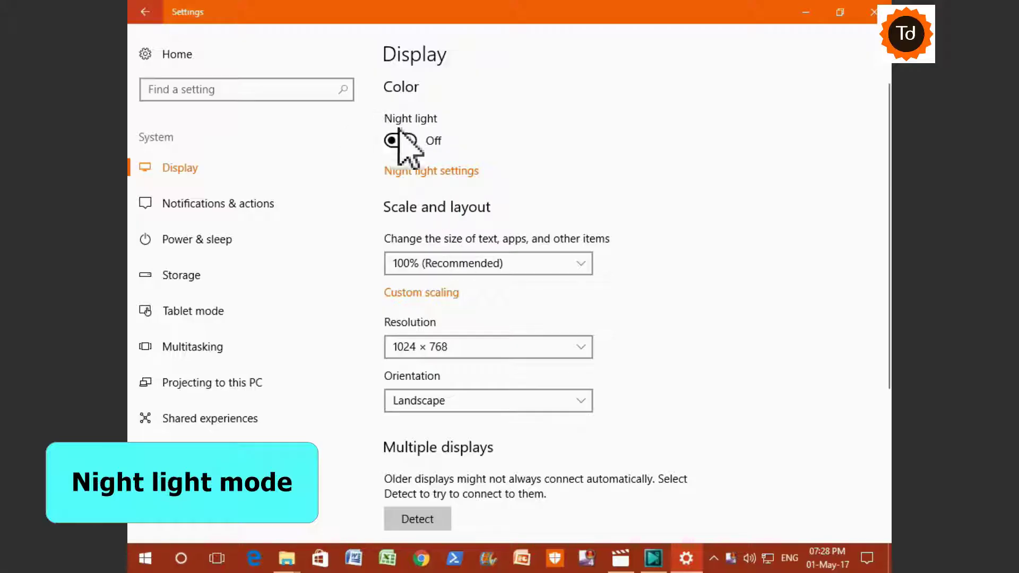
Step: Turn Night light on now and keep its 9:00 PM to 7:00 AM schedule enabled
left_click(410, 141)
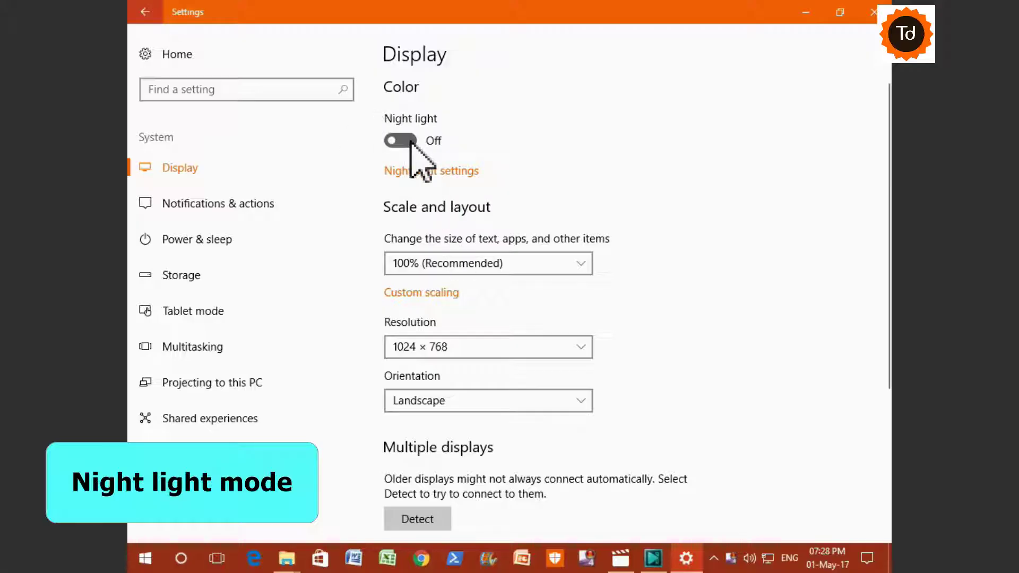
left_click(455, 174)
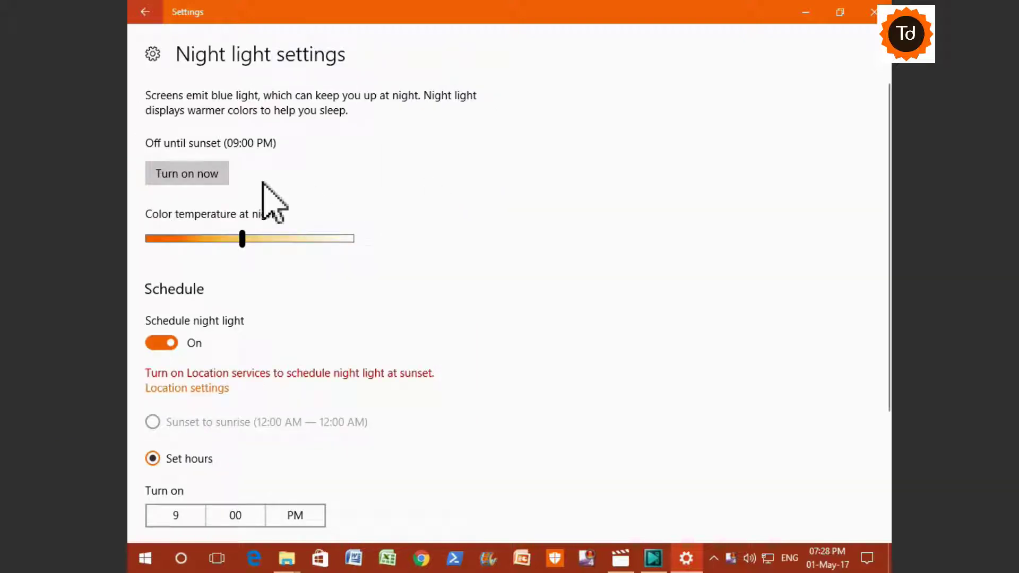
left_click(202, 177)
left_click(202, 177)
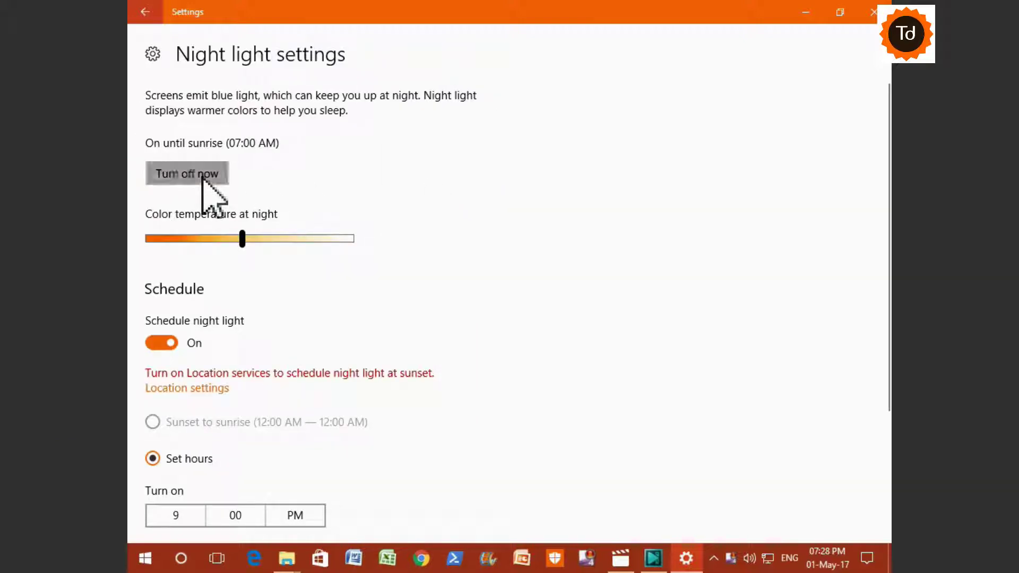
left_click(203, 177)
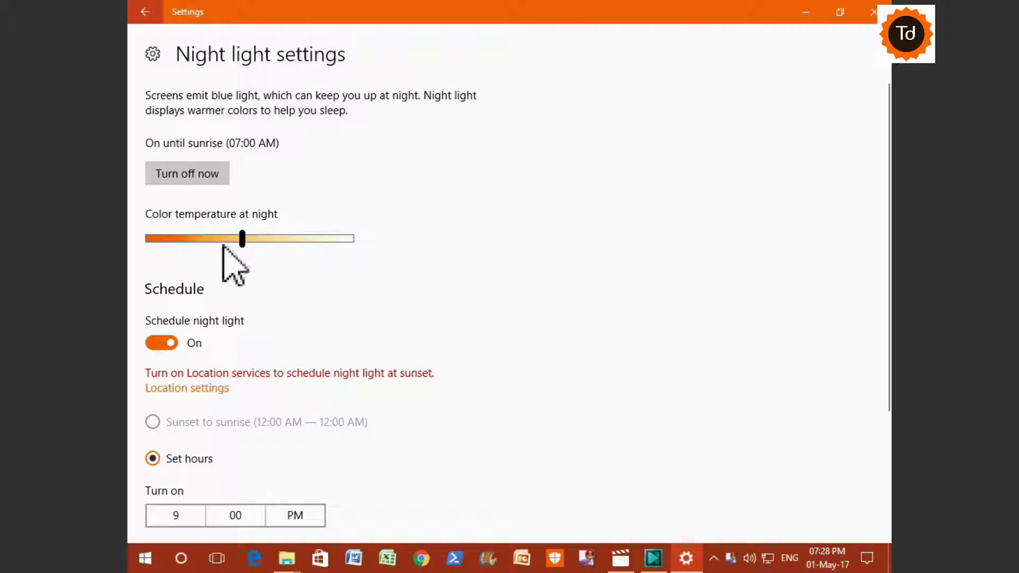
left_click(166, 344)
left_click(166, 318)
scroll(200, 435, "down", 3)
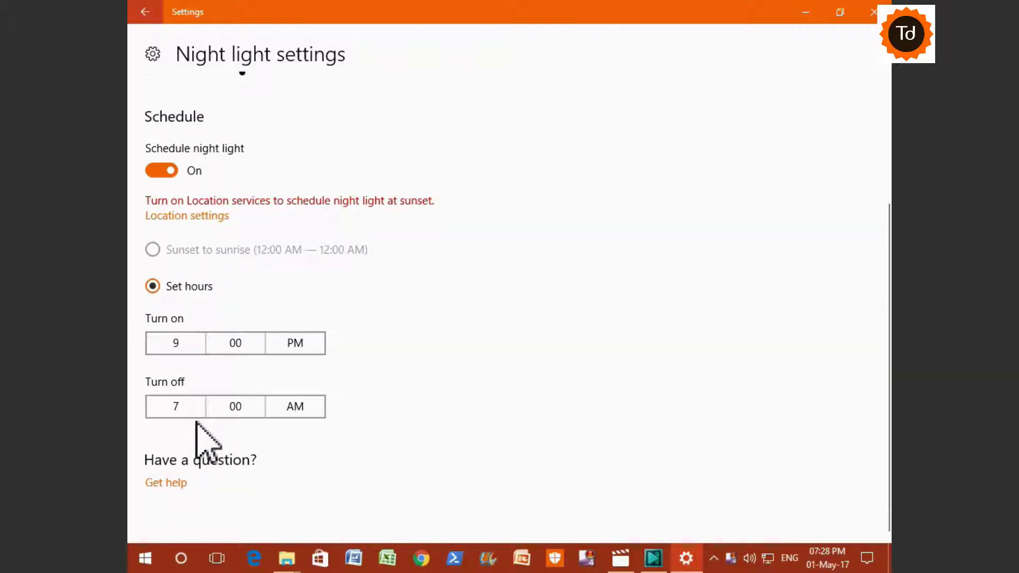
scroll(197, 424, "up", 3)
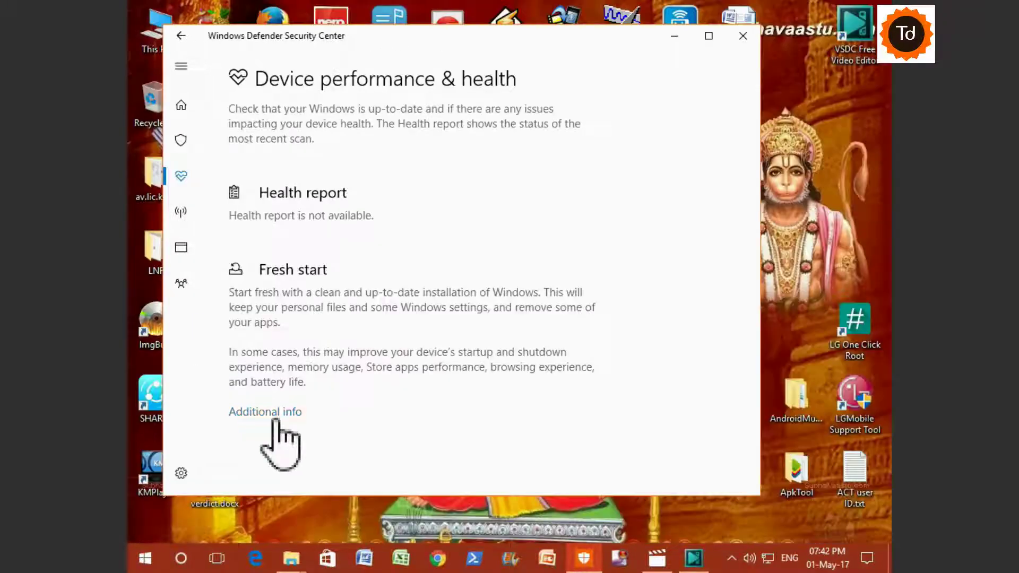
Step: View the Fresh start details, then open Device performance & health from Home
left_click(271, 413)
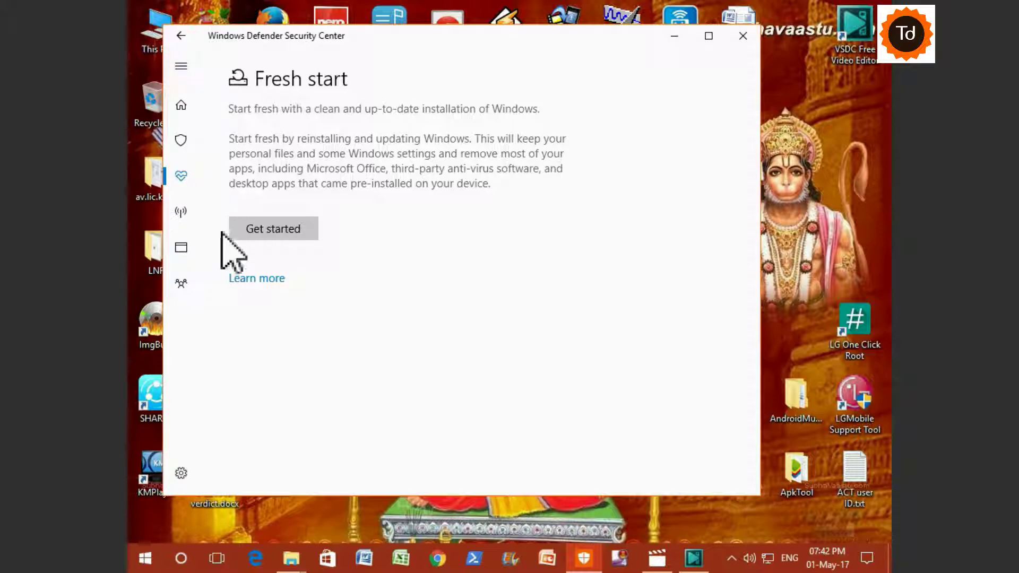
left_click(181, 106)
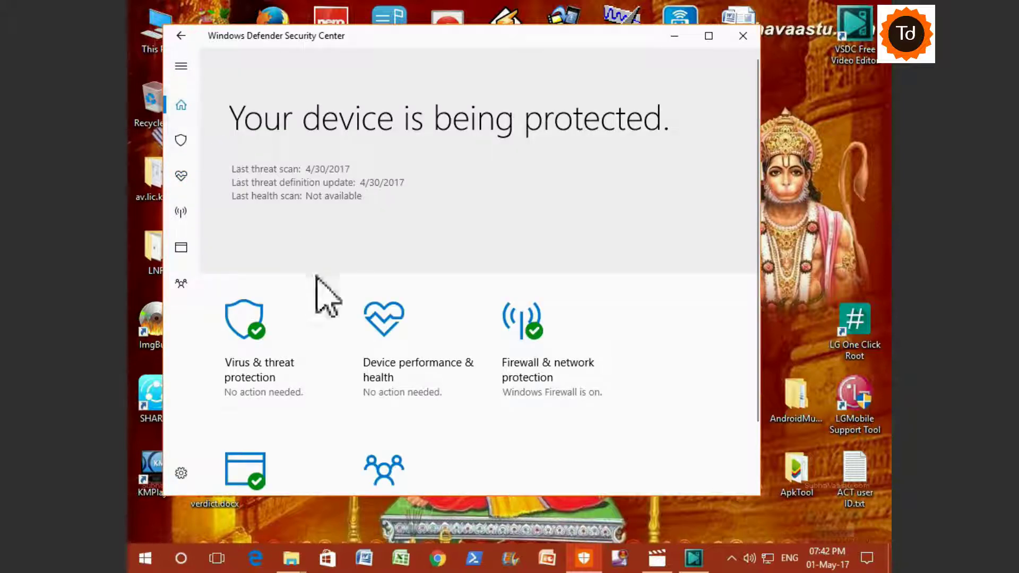
left_click(387, 335)
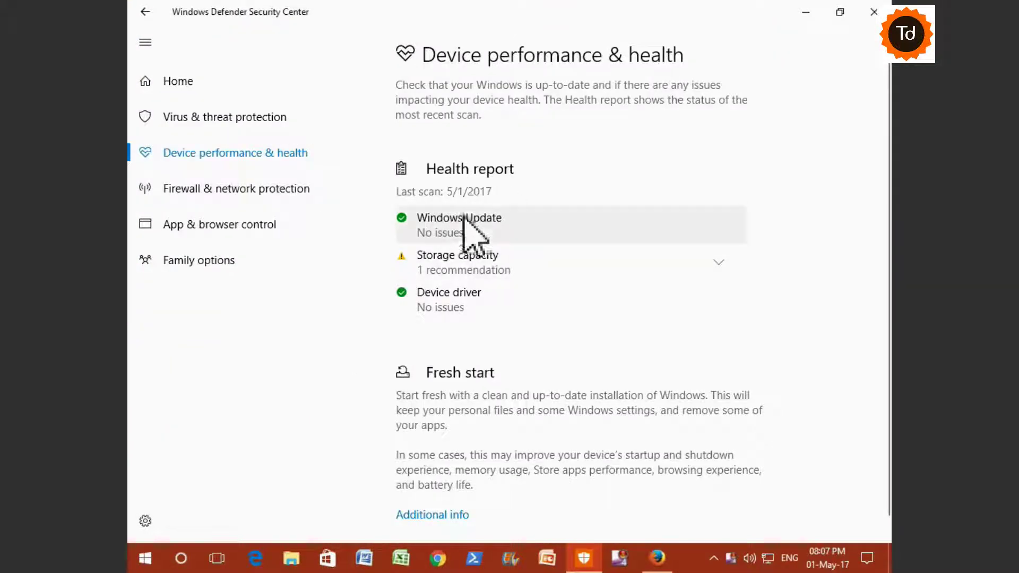
Step: Expand the Storage capacity entry in the Health report
left_click(718, 262)
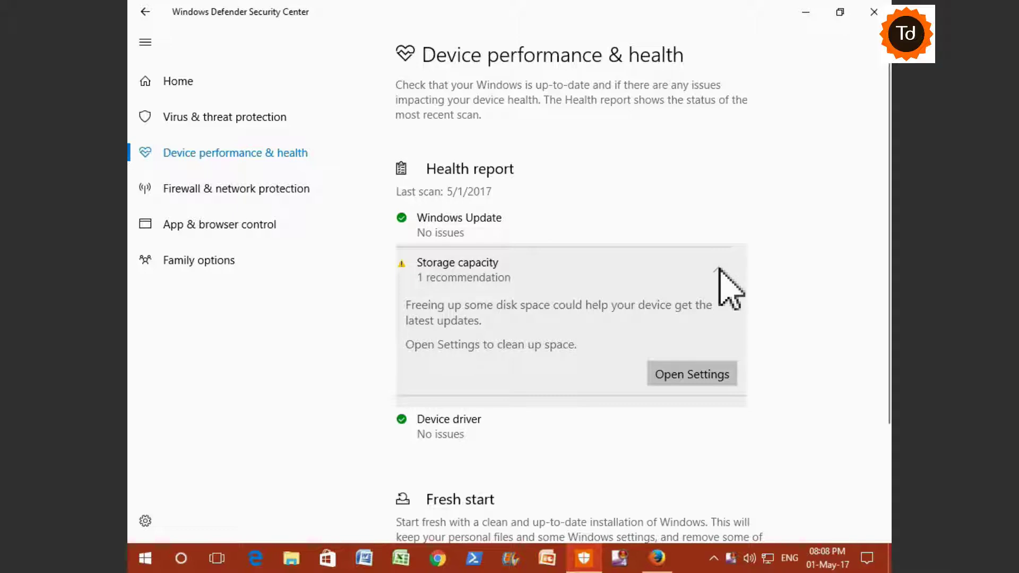
Step: Open Storage settings from the recommendation and run Clean now
left_click(704, 378)
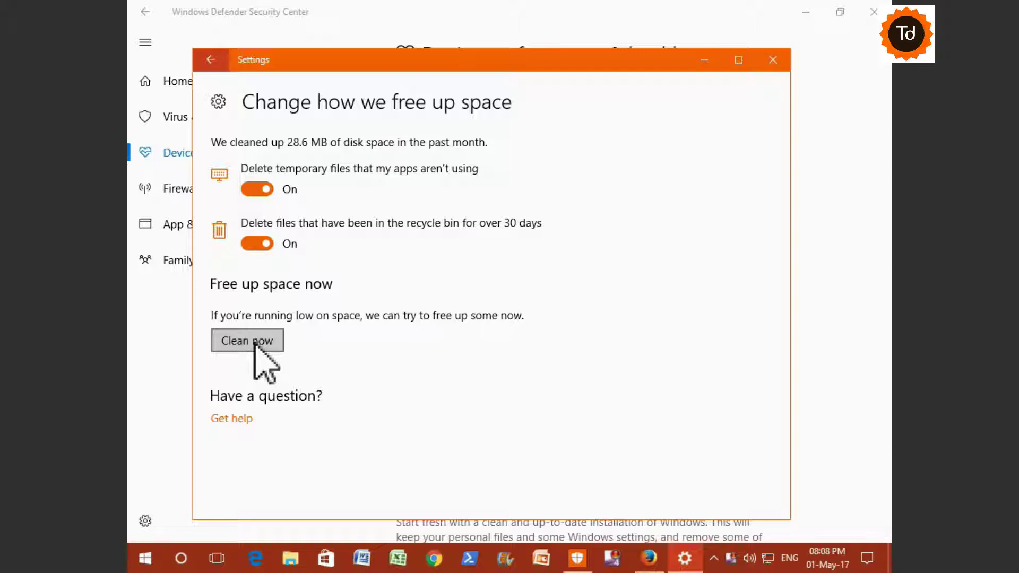
left_click(254, 344)
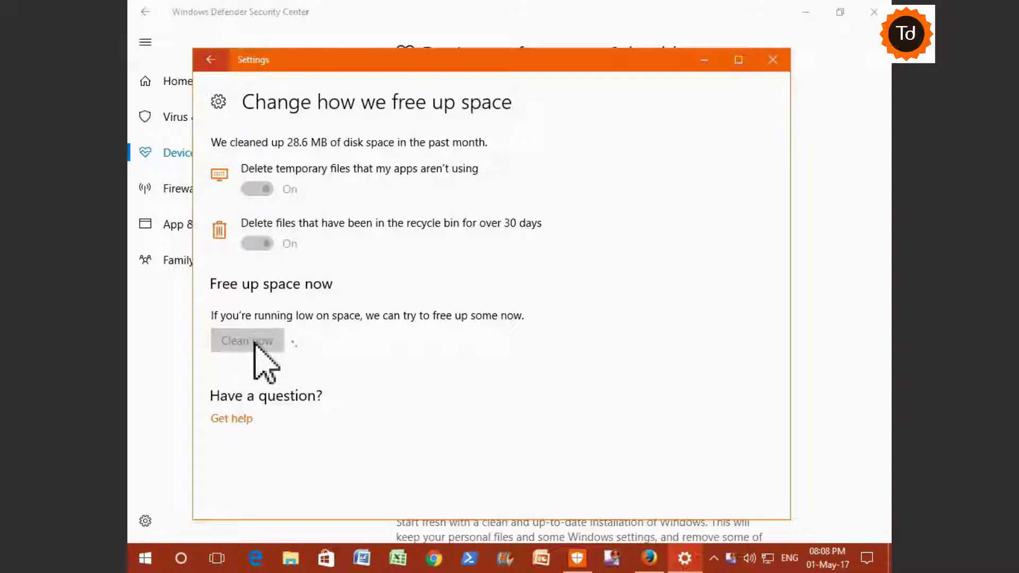
Step: Go back to the Defender Security Center Home page
left_click(182, 89)
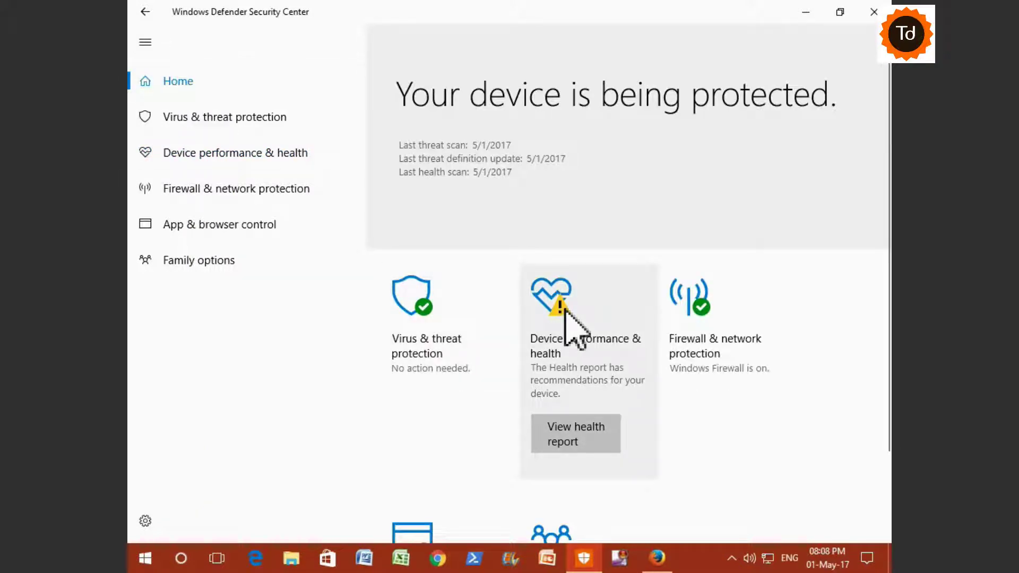